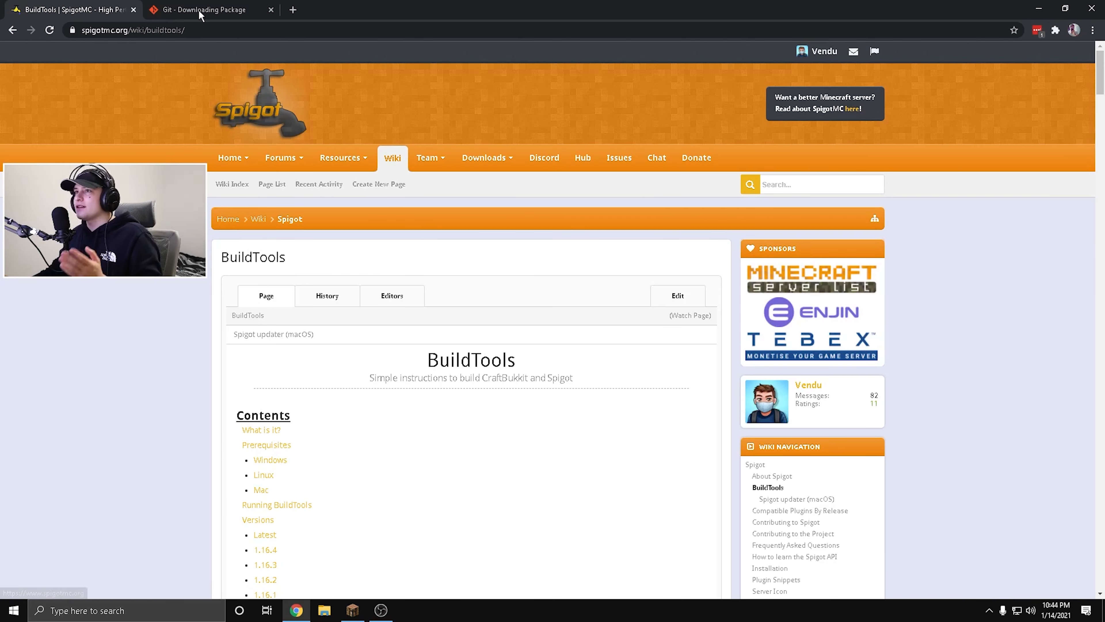
Close the Git download page and copy the command java -jar BuildTools.jar --rev 1.16.4 from the BuildTools wiki page.
left_click(201, 10)
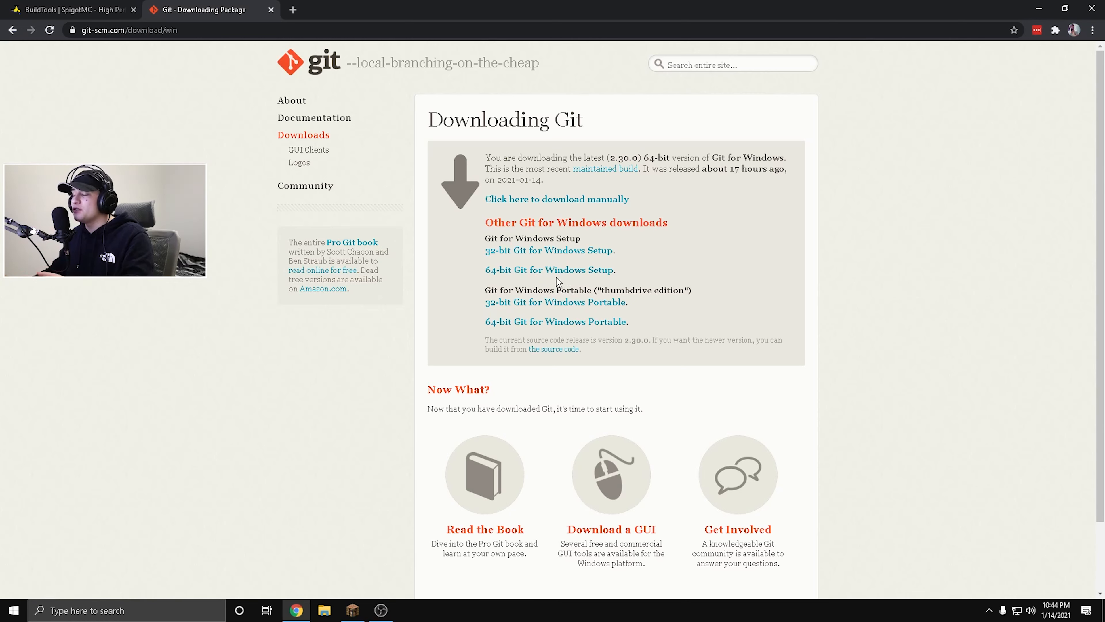
left_click(271, 10)
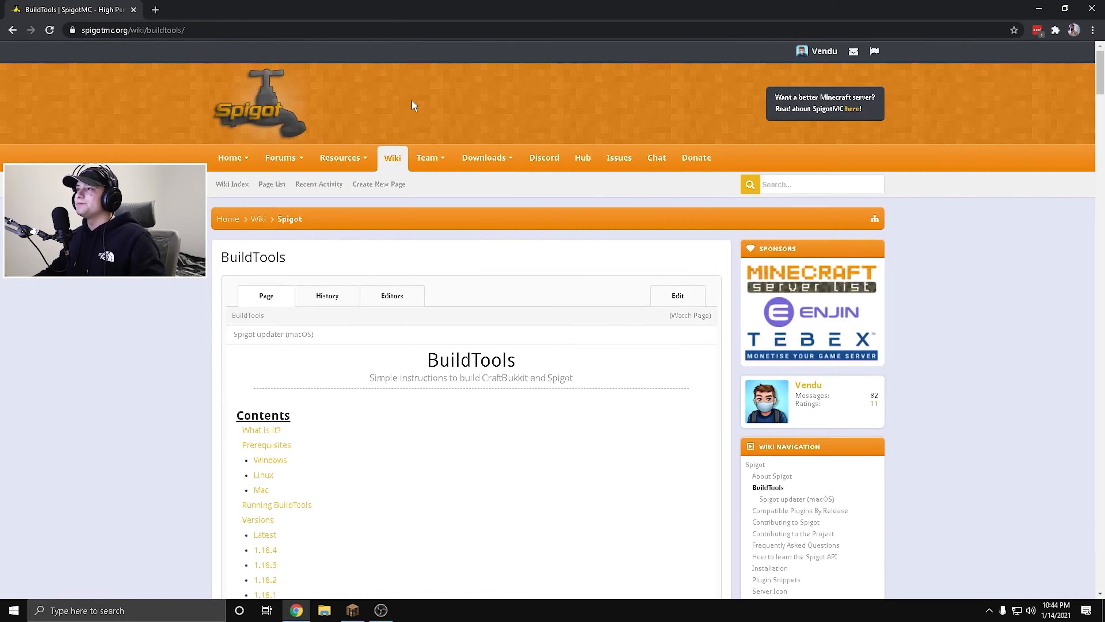
scroll(912, 259, "down", 5)
scroll(476, 249, "down", 20)
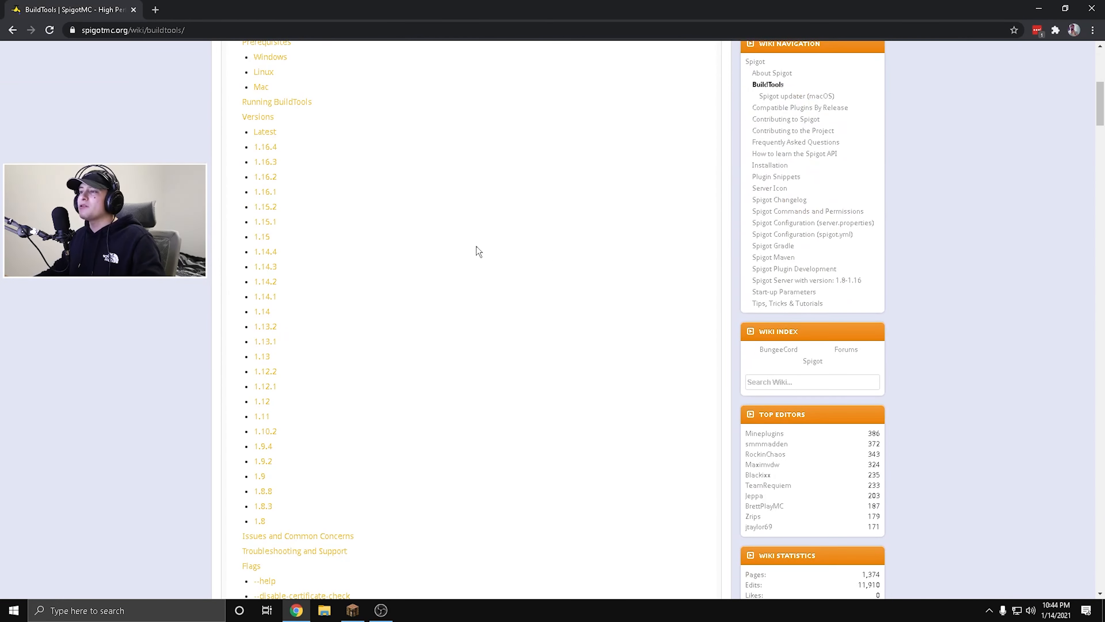
scroll(284, 207, "down", 15)
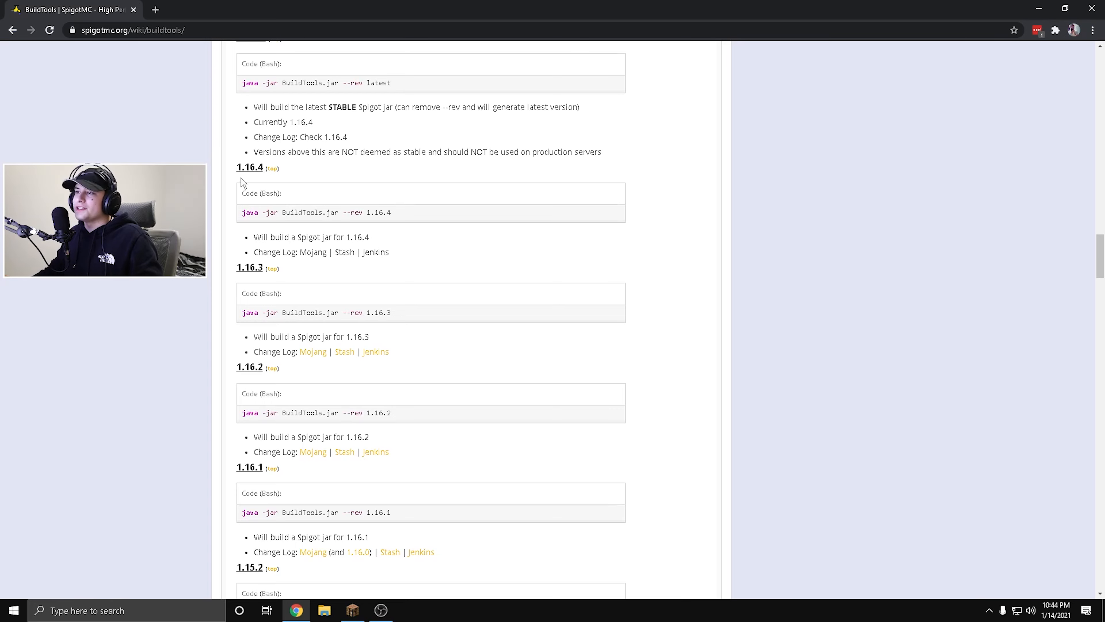
scroll(264, 181, "up", 5)
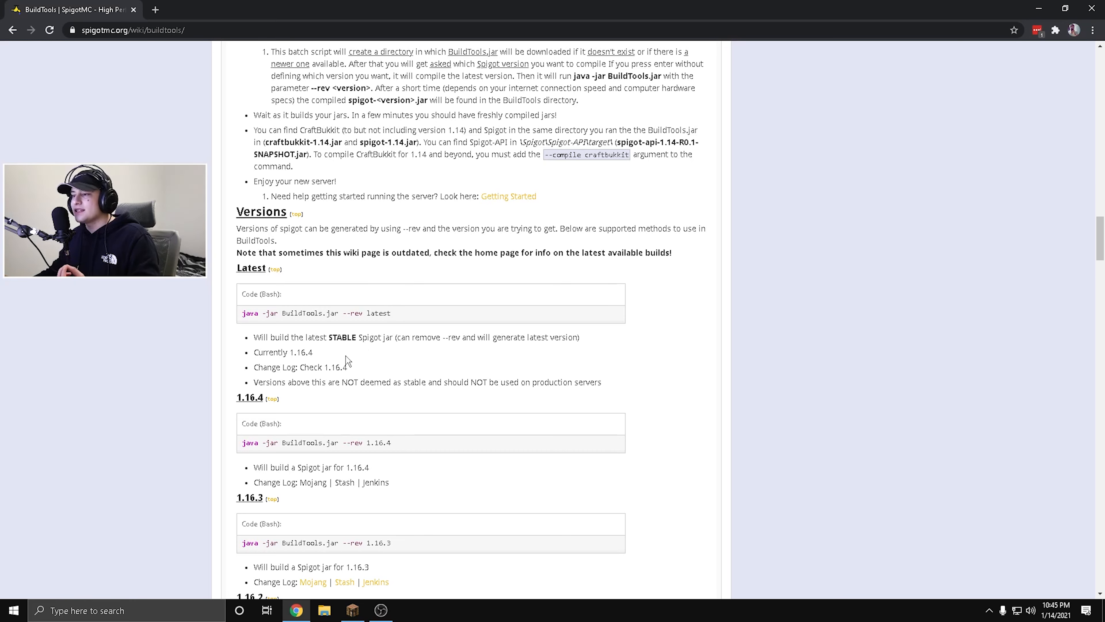
scroll(329, 361, "down", 2)
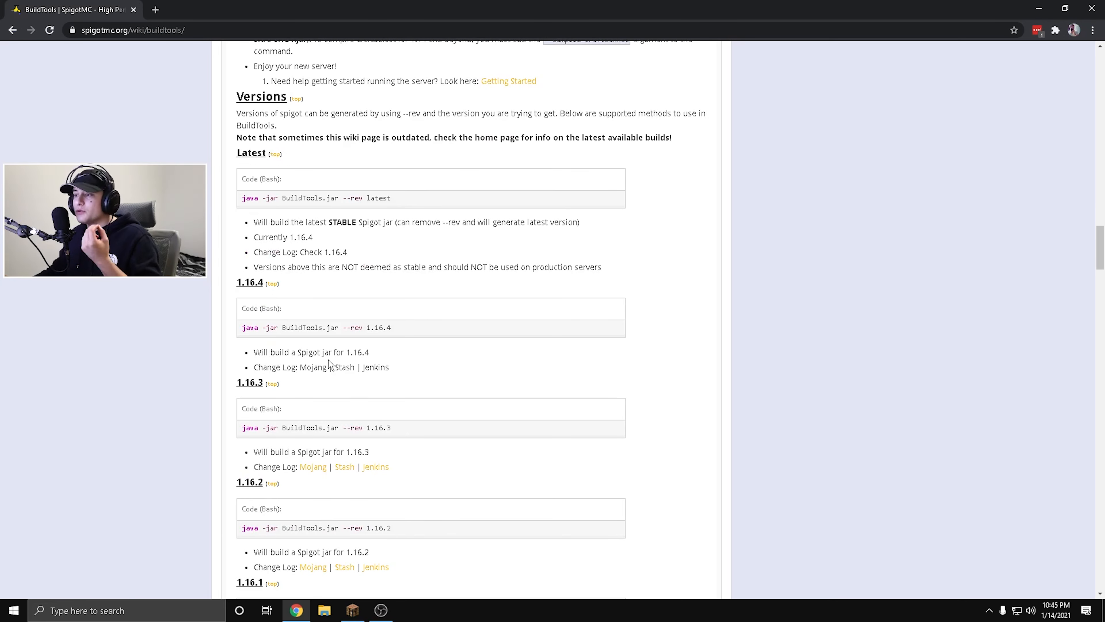
scroll(266, 288, "down", 1)
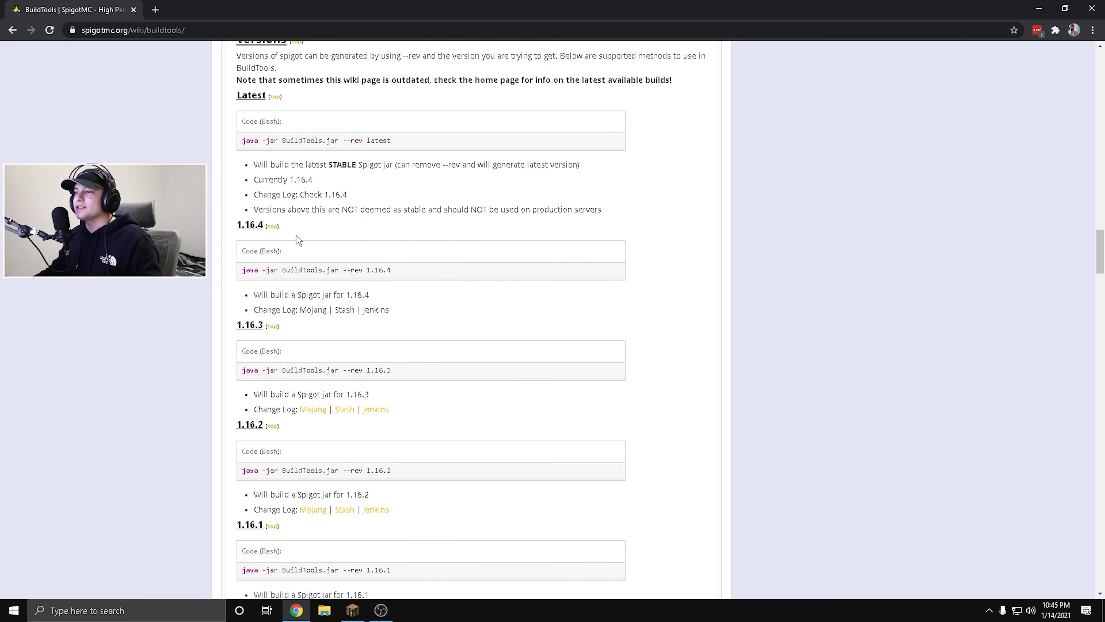
left_click_drag(390, 272, 242, 271)
right_click(253, 272)
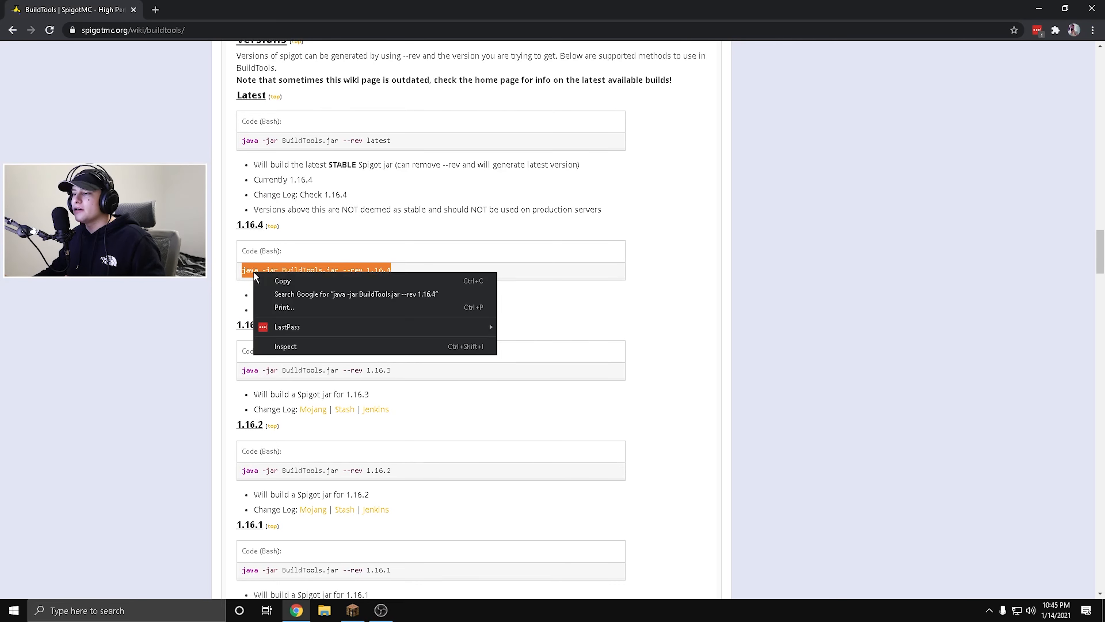
left_click(298, 279)
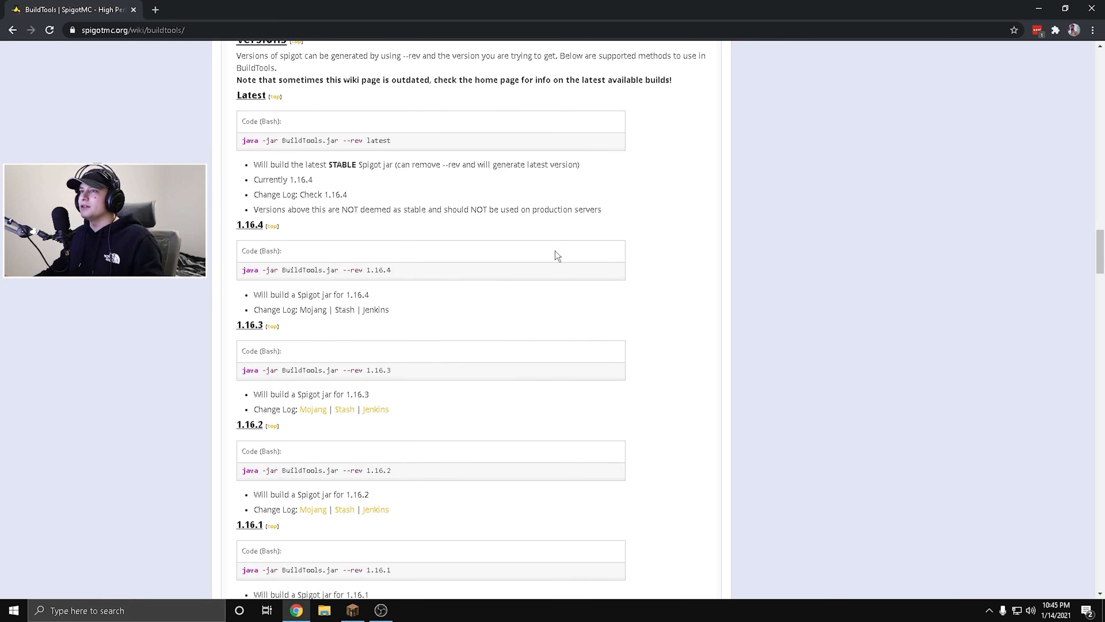
Close the browser and permanently empty the Recycle Bin on the desktop.
left_click(1092, 9)
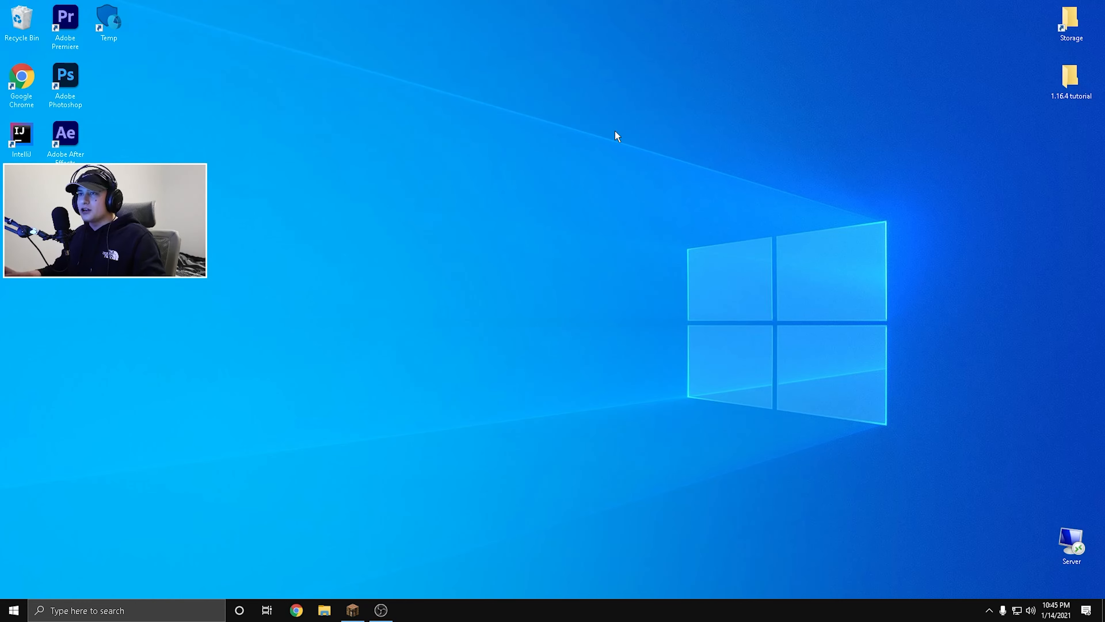
right_click(21, 18)
left_click(59, 37)
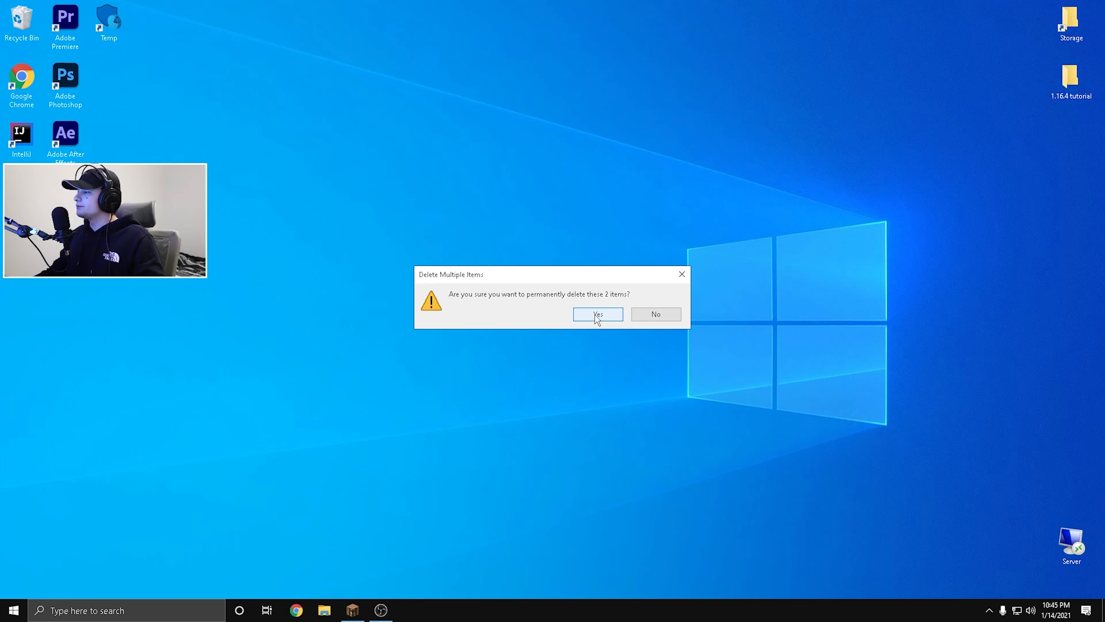
left_click(585, 315)
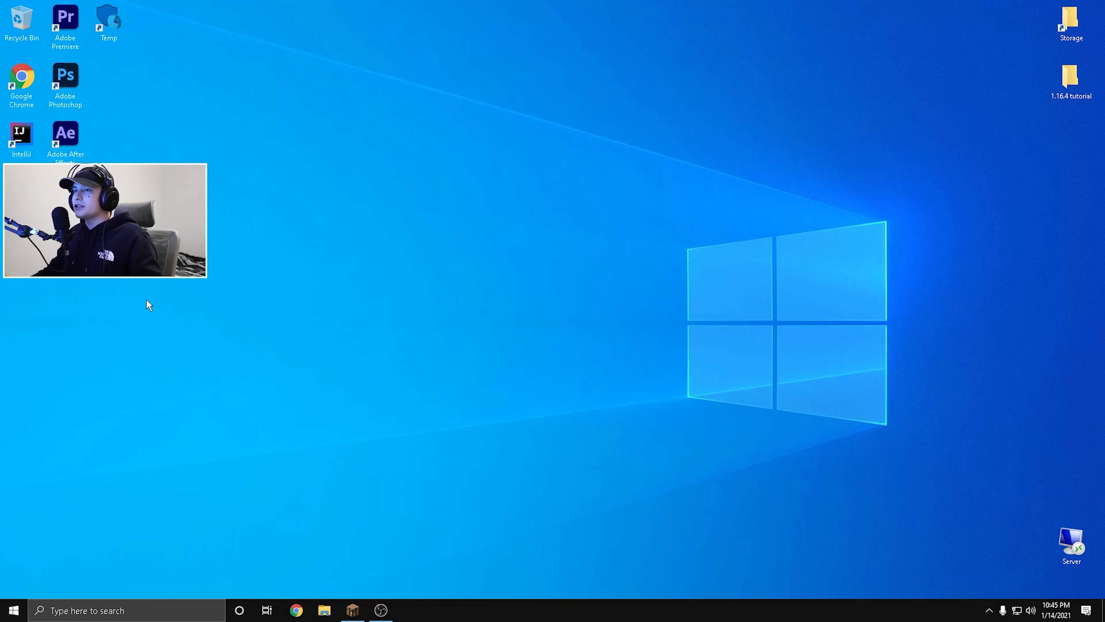
Install Git using the Git-2.30.0.2-64-bit setup from the 1.16.4 tutorial folder, finishing without viewing the release notes.
double_click(1070, 79)
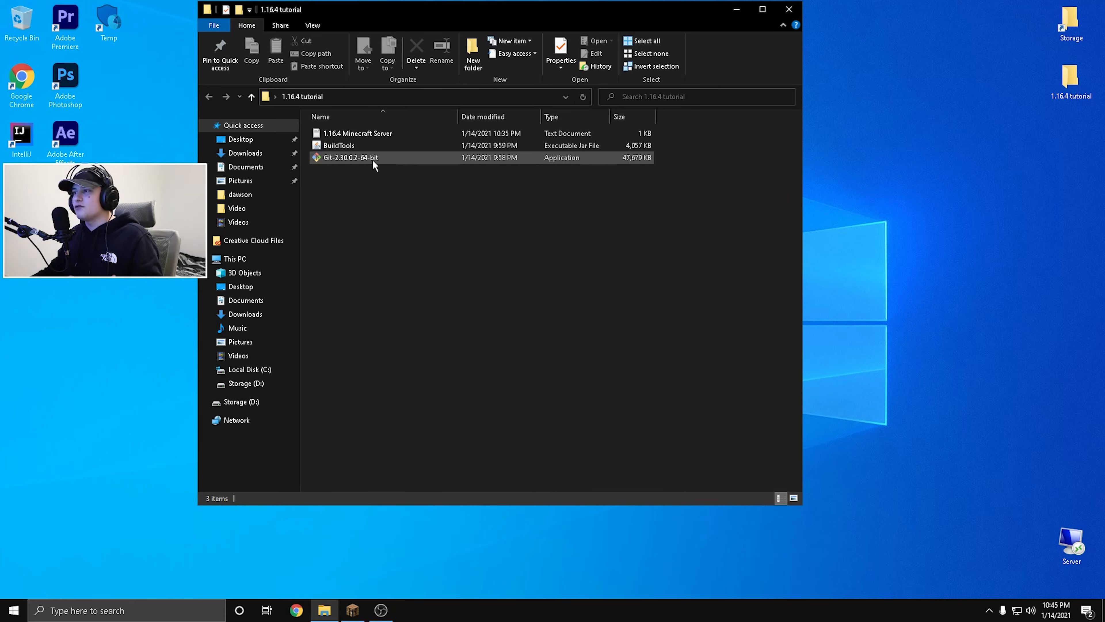
left_click(345, 160)
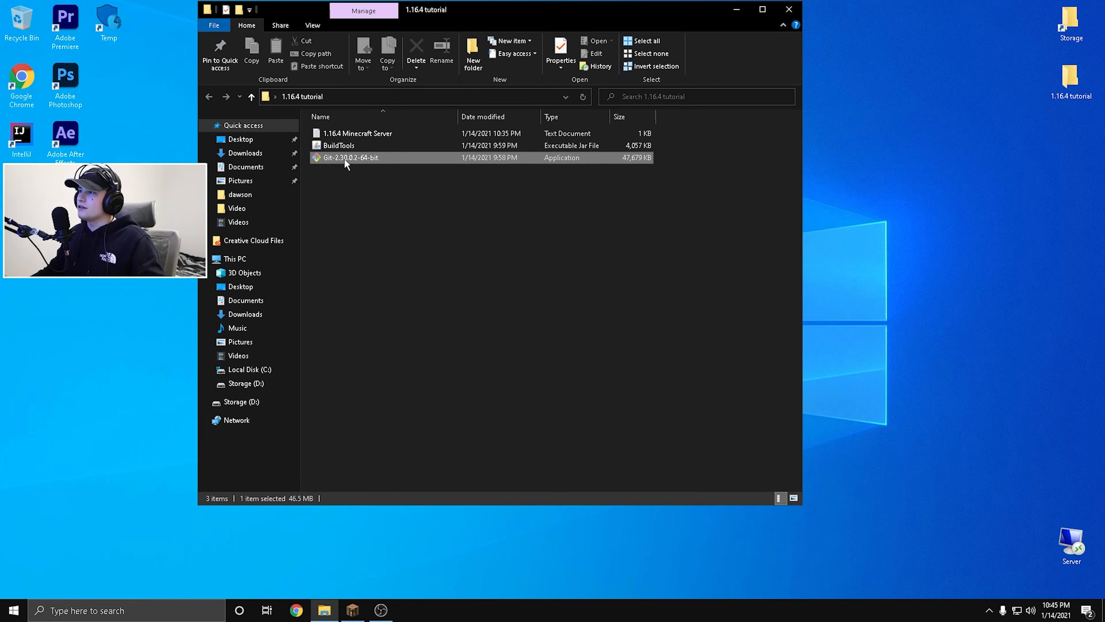
double_click(344, 158)
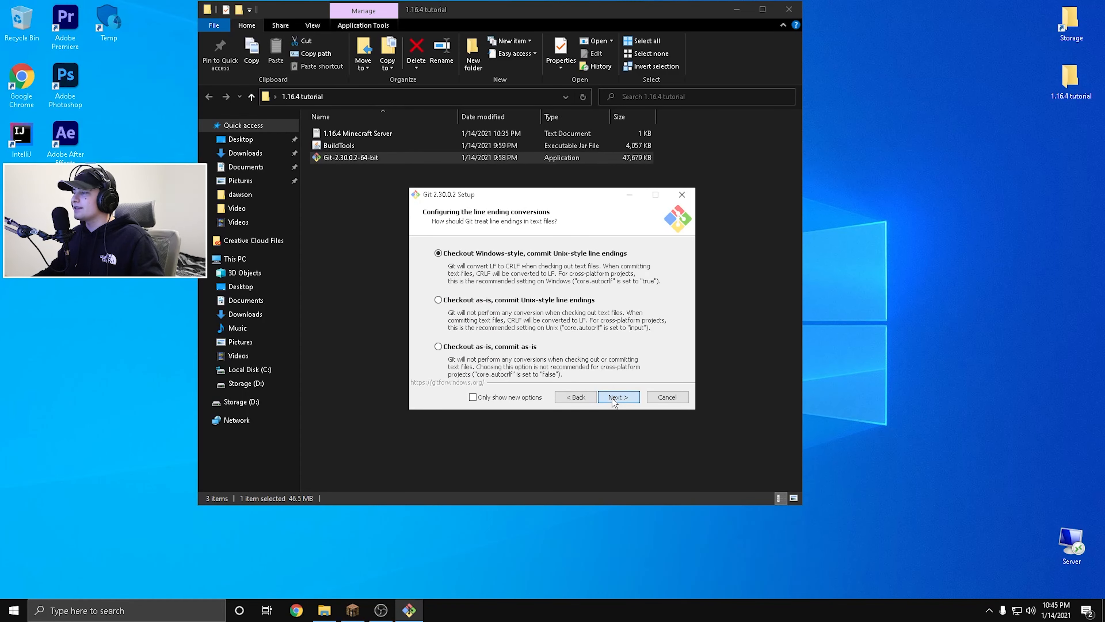
left_click(612, 398)
left_click(613, 398)
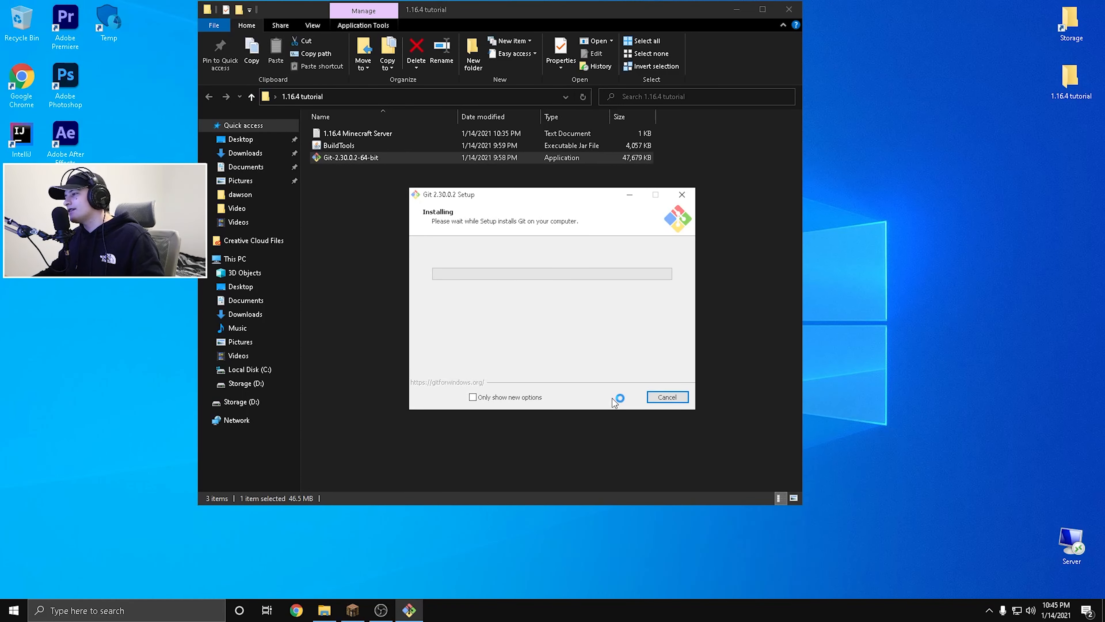
left_click_drag(617, 199, 516, 179)
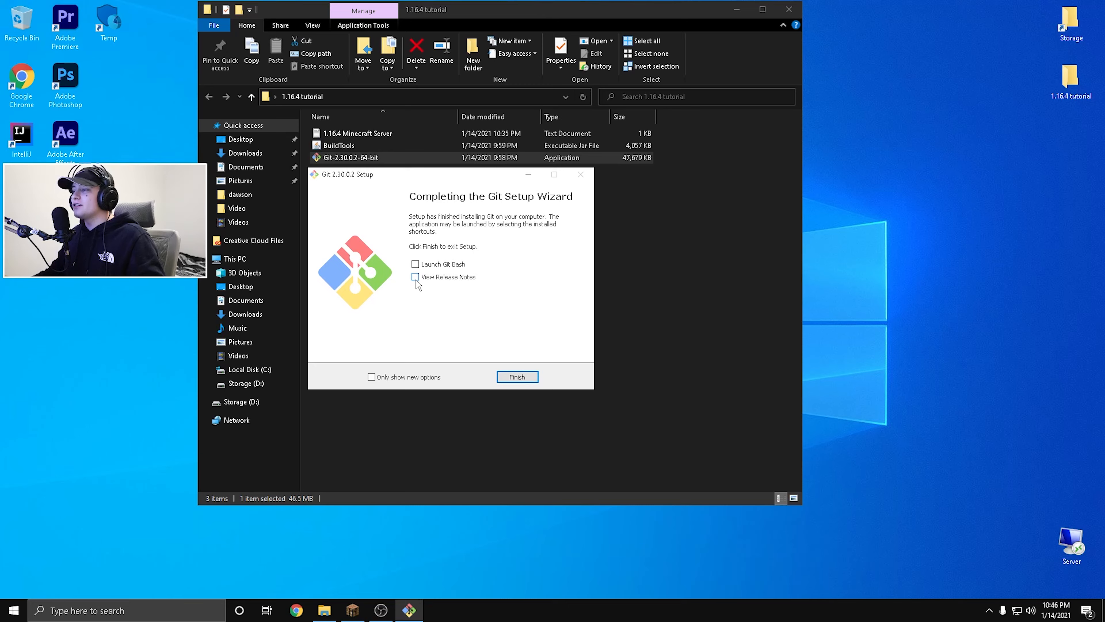
left_click(517, 377)
Create a new folder named files on the desktop.
left_click_drag(448, 13, 610, 41)
right_click(264, 215)
mouse_move(381, 342)
left_click(476, 339)
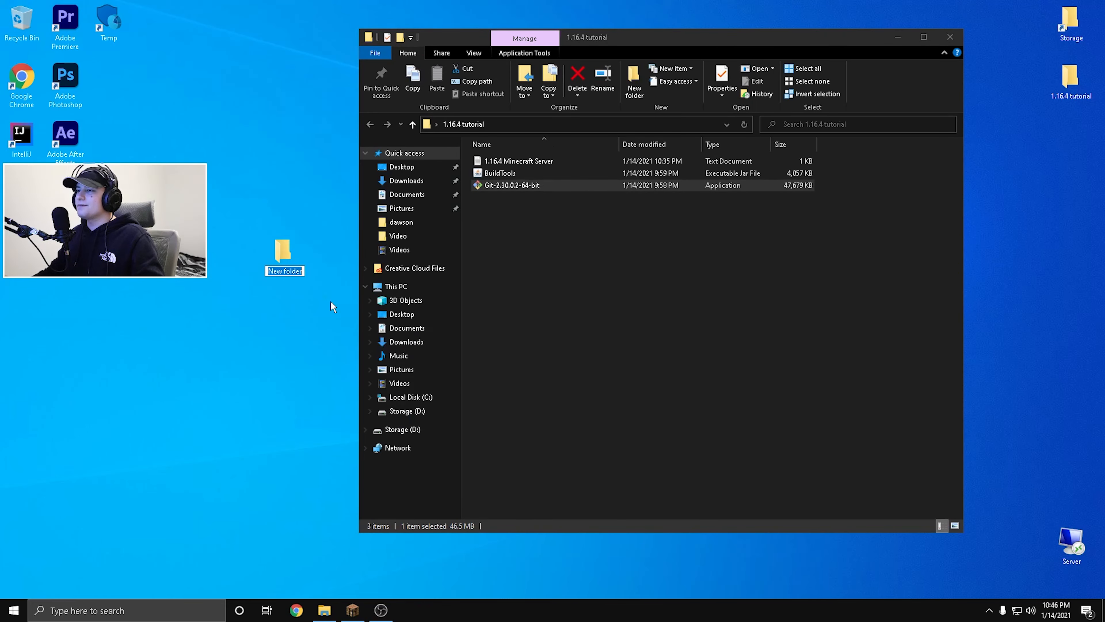
type("files")
key("Return")
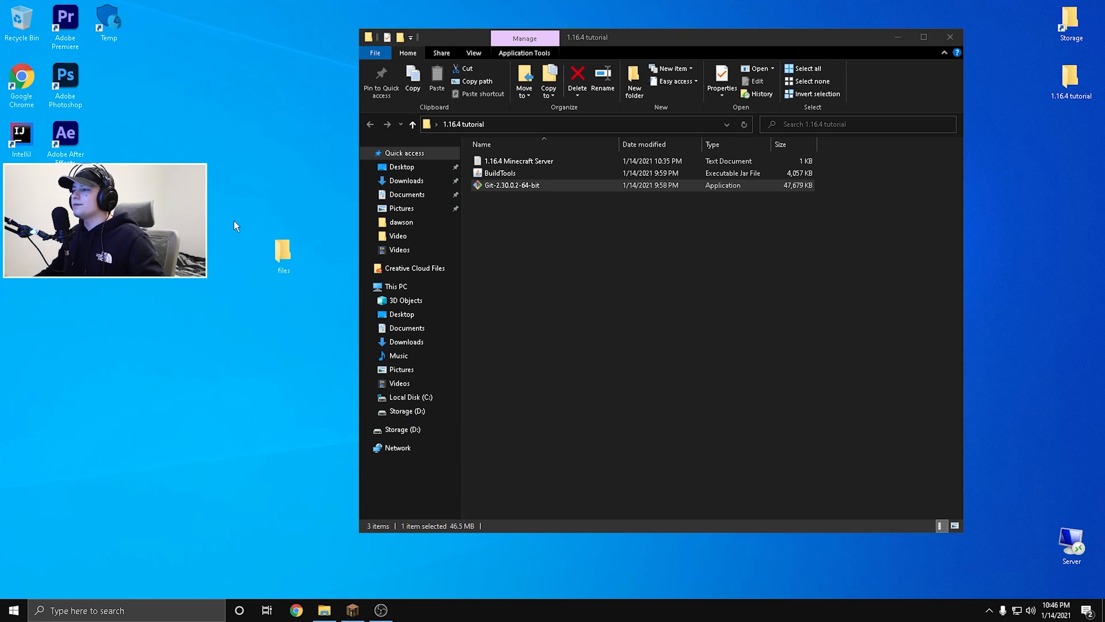
Move the BuildTools jar from the 1.16.4 tutorial folder into the files folder.
double_click(279, 250)
left_click_drag(500, 37, 284, 256)
left_click_drag(500, 173, 476, 459)
left_click_drag(299, 253, 341, 0)
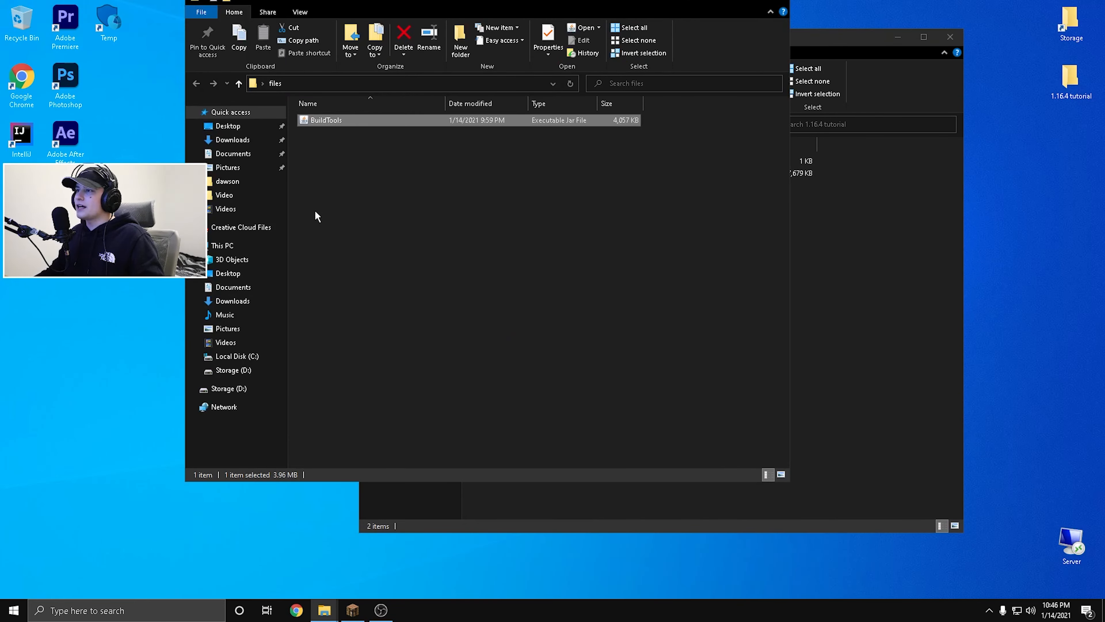
Run java -jar BuildTools.jar --rev 1.16.4 in Git Bash from the files folder, and close the terminal once the build completes.
right_click(316, 178)
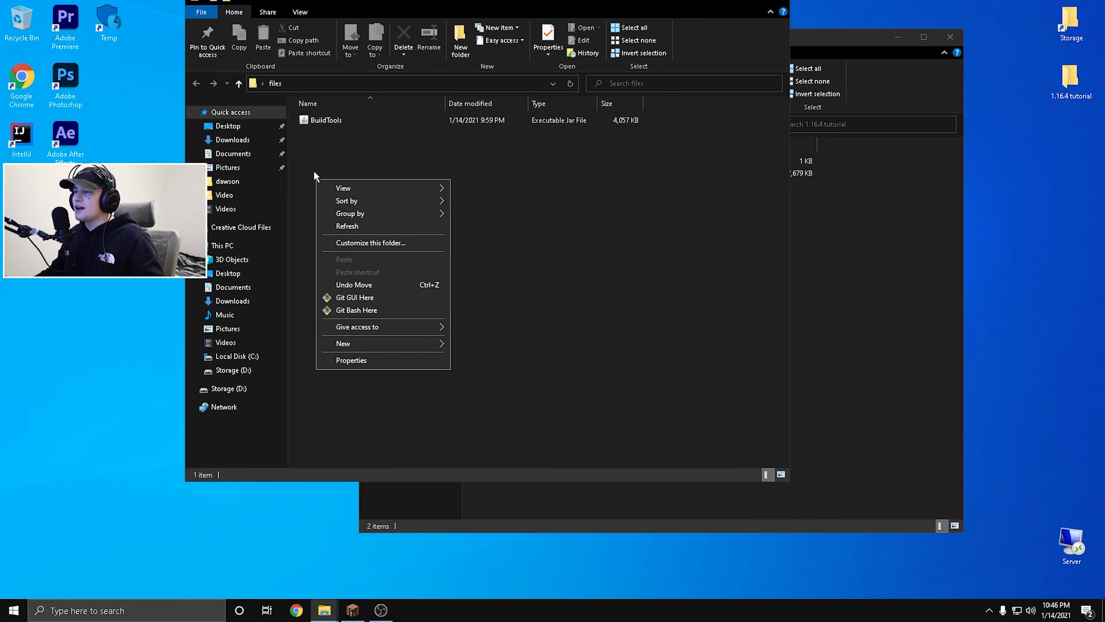
left_click(350, 310)
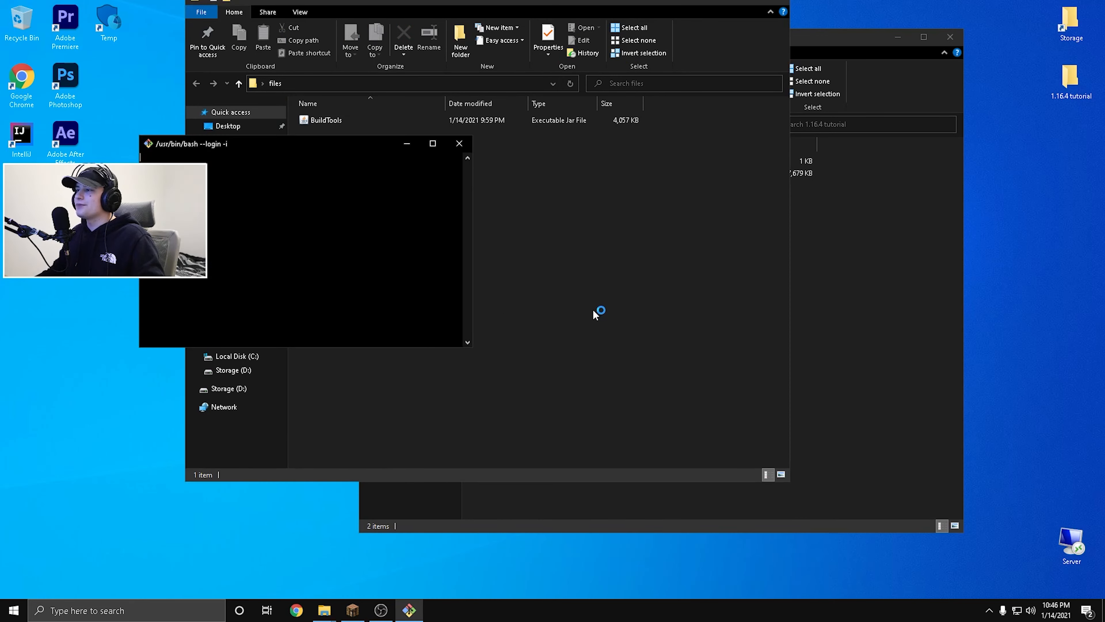
right_click(268, 162)
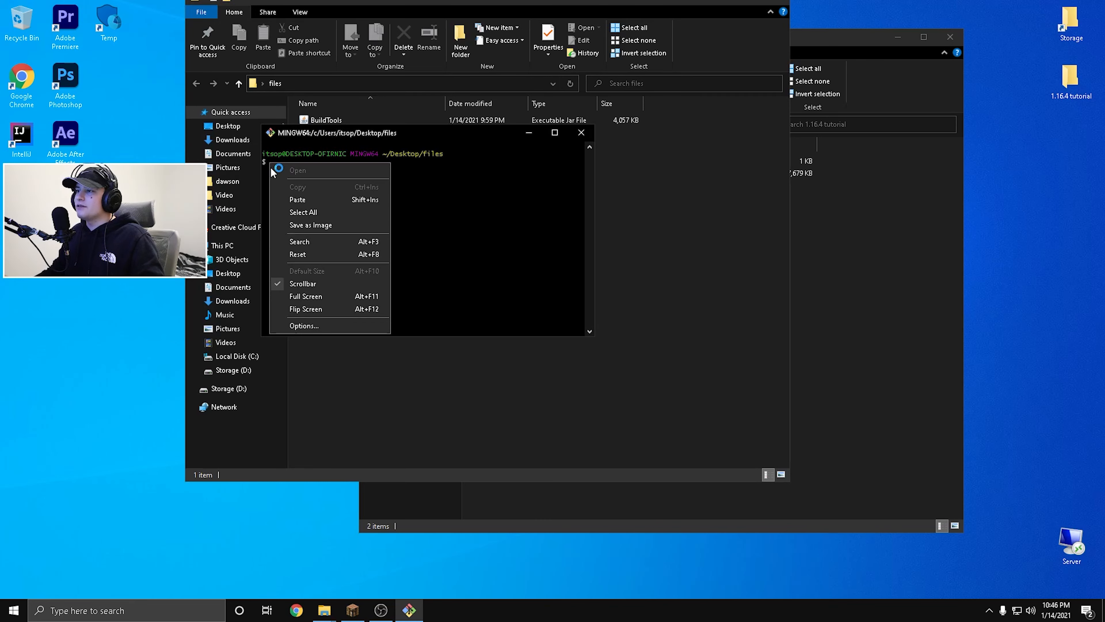
left_click(314, 198)
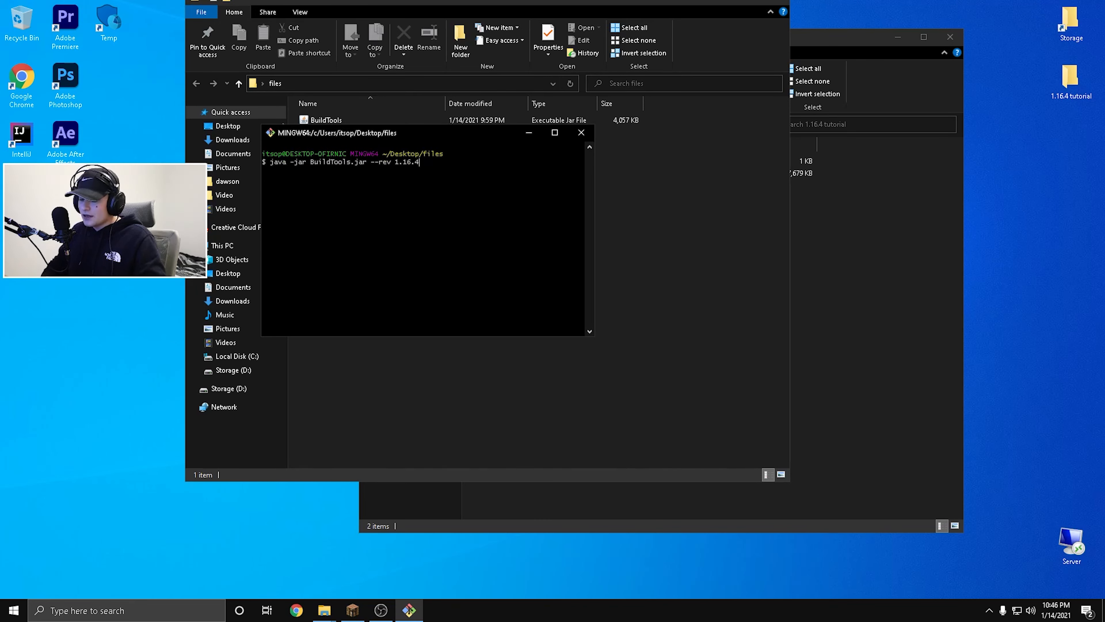
key("Return")
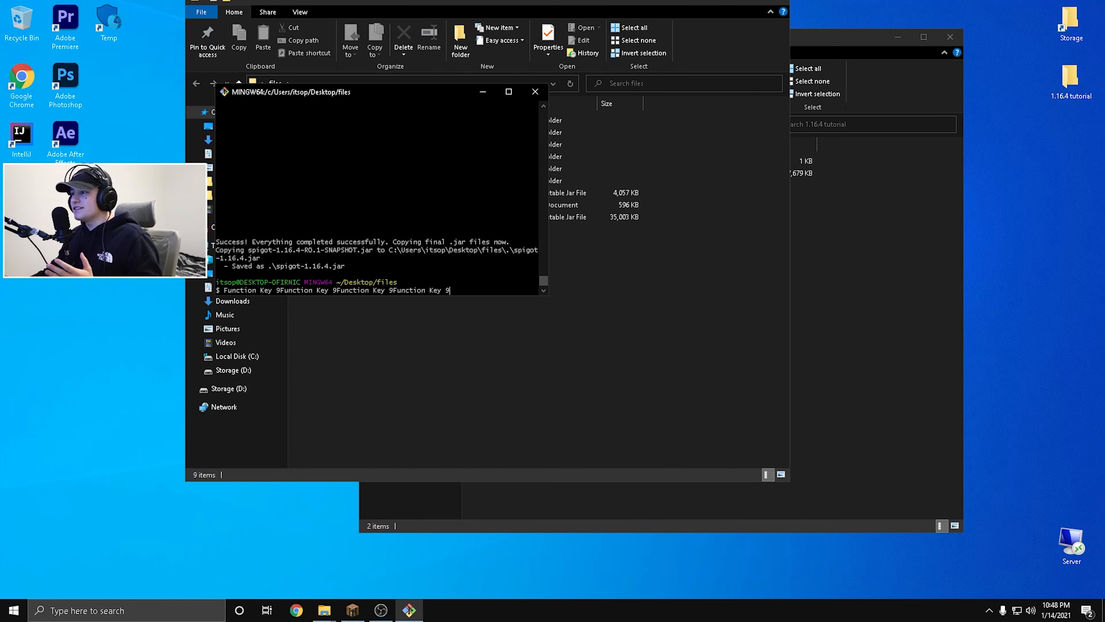
left_click_drag(334, 94, 348, 199)
left_click(548, 202)
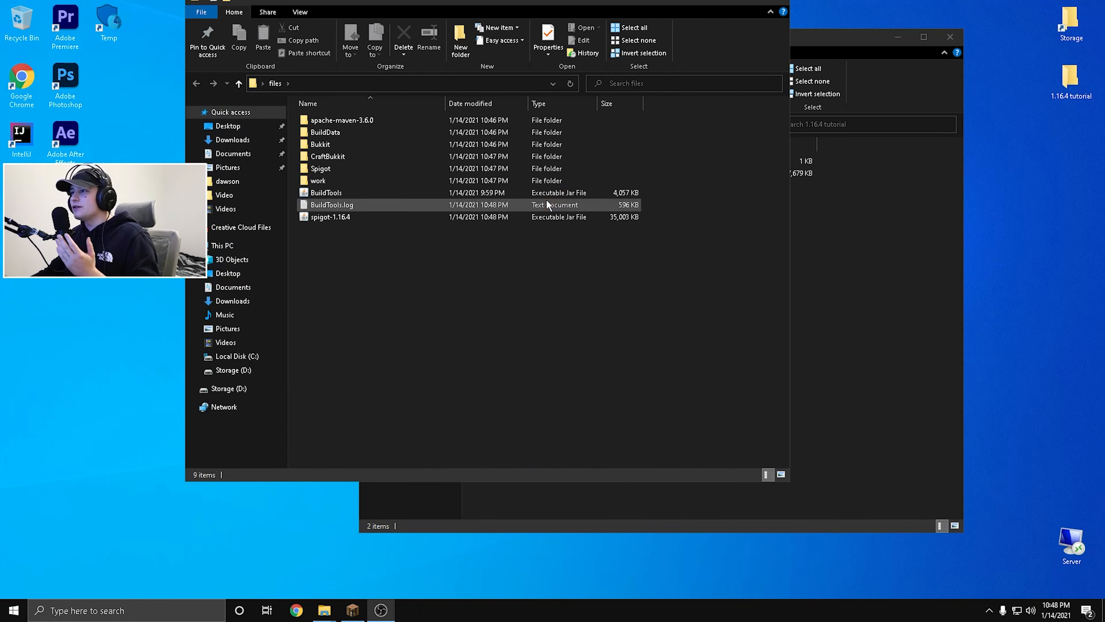
Place the files folder beside the Temp shortcut on the desktop and delete the Git-2.30.0.2-64-bit installer from the 1.16.4 tutorial folder.
left_click(328, 215)
key("Delete")
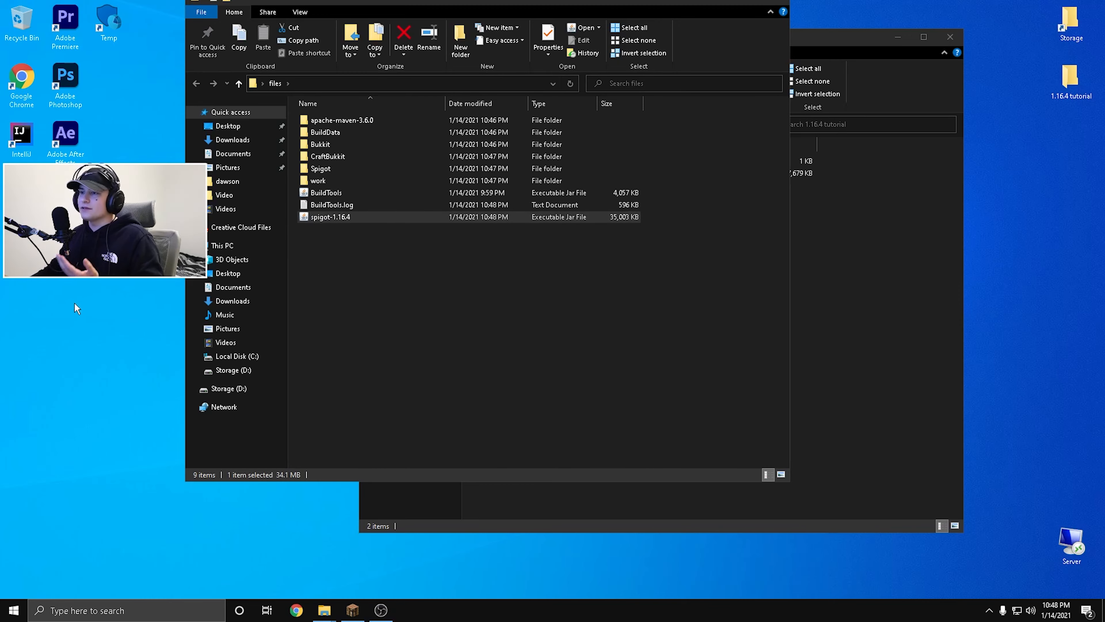
left_click(781, 4)
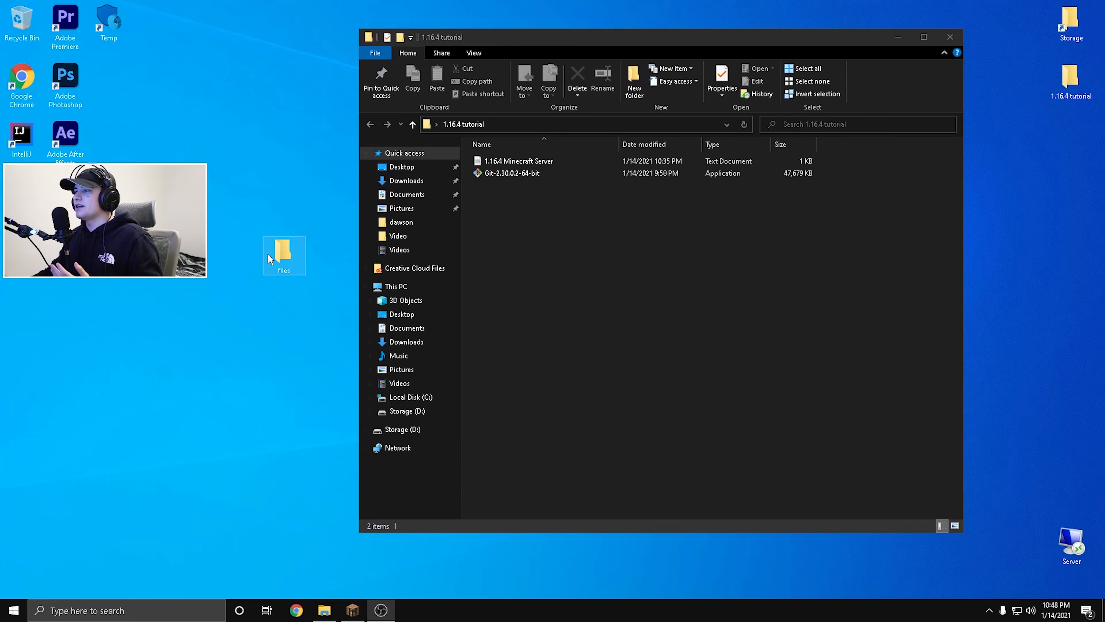
left_click_drag(285, 255, 177, 28)
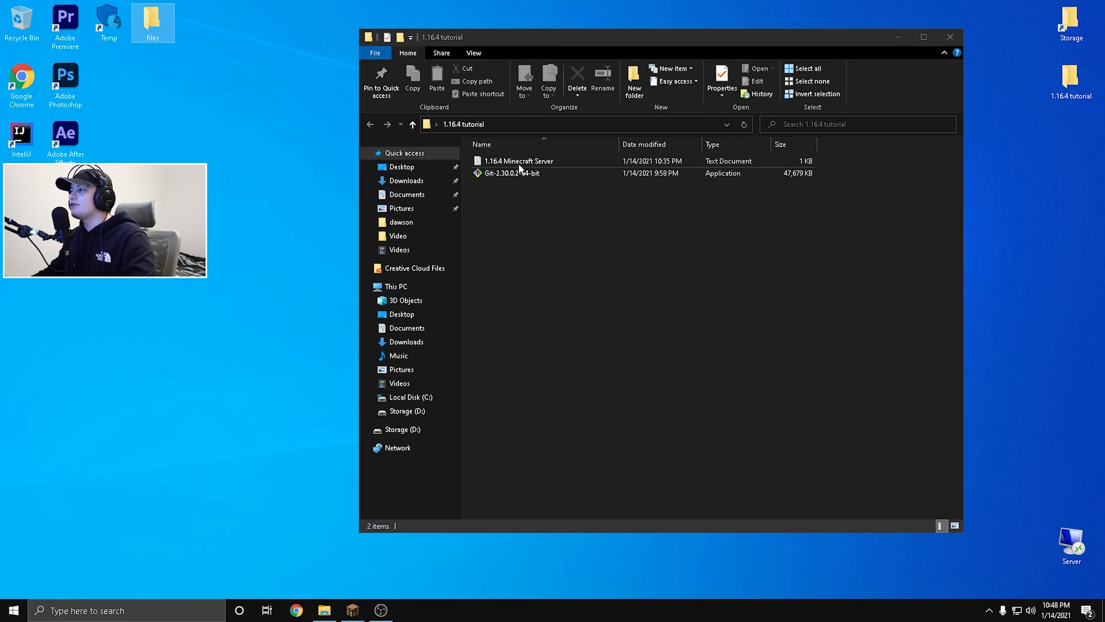
left_click(512, 178)
key("Delete")
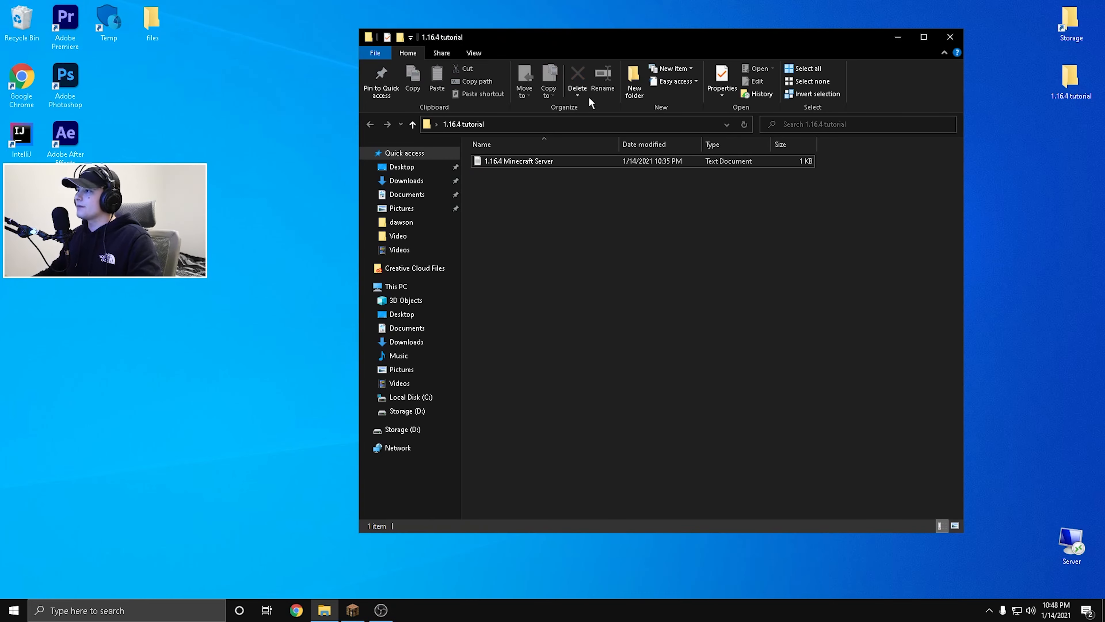
Create a new folder named server on the desktop.
left_click_drag(490, 42, 691, 60)
right_click(313, 231)
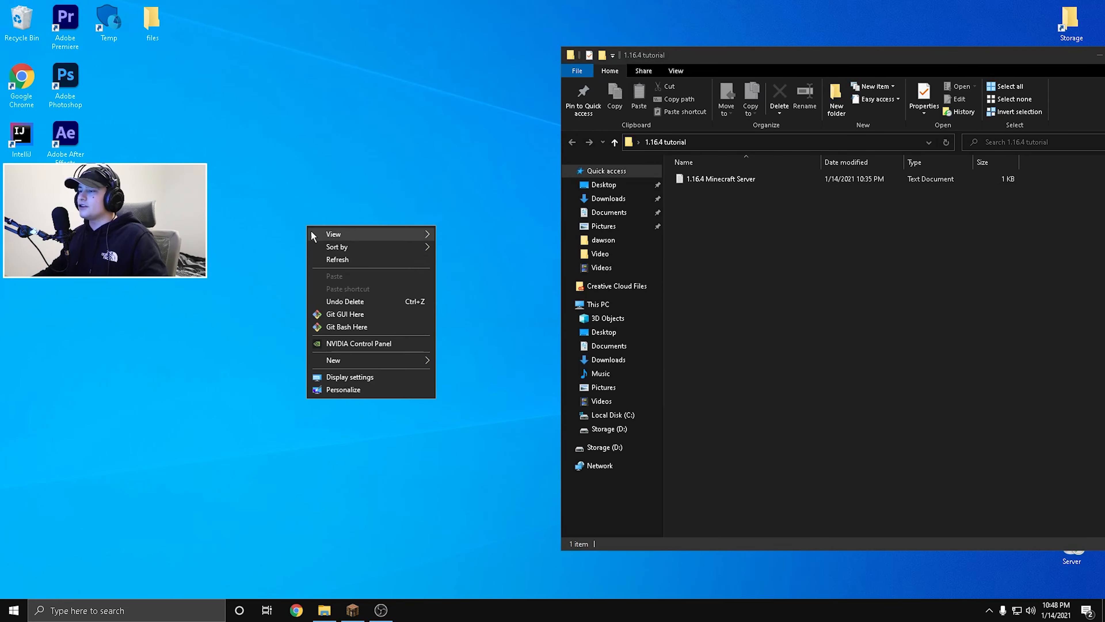
mouse_move(375, 361)
left_click(457, 363)
type("s")
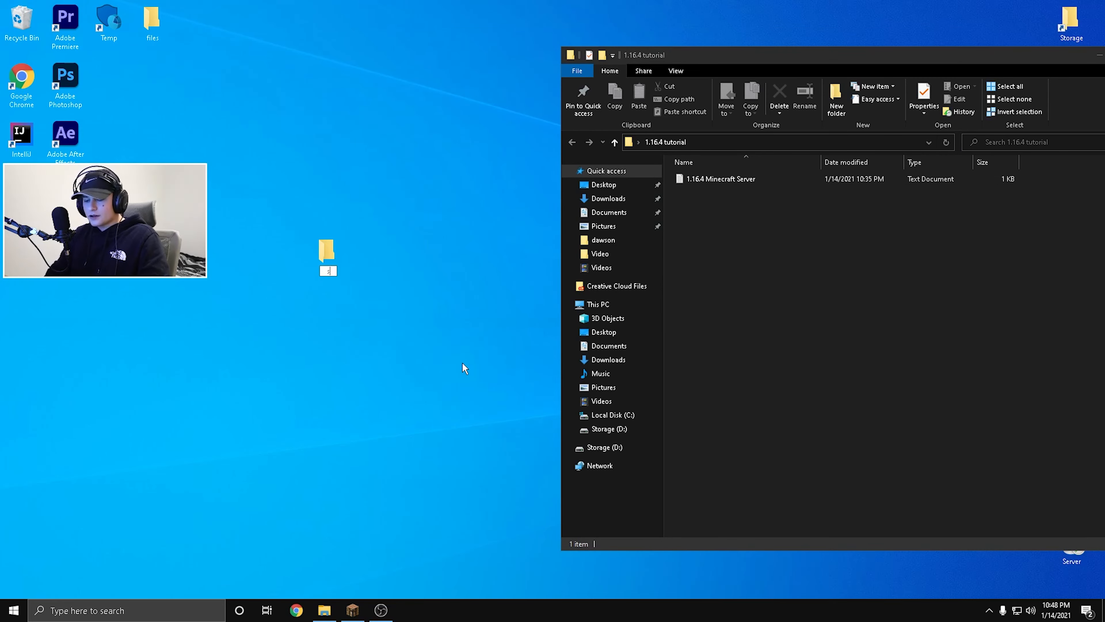
type("erver")
key("Return")
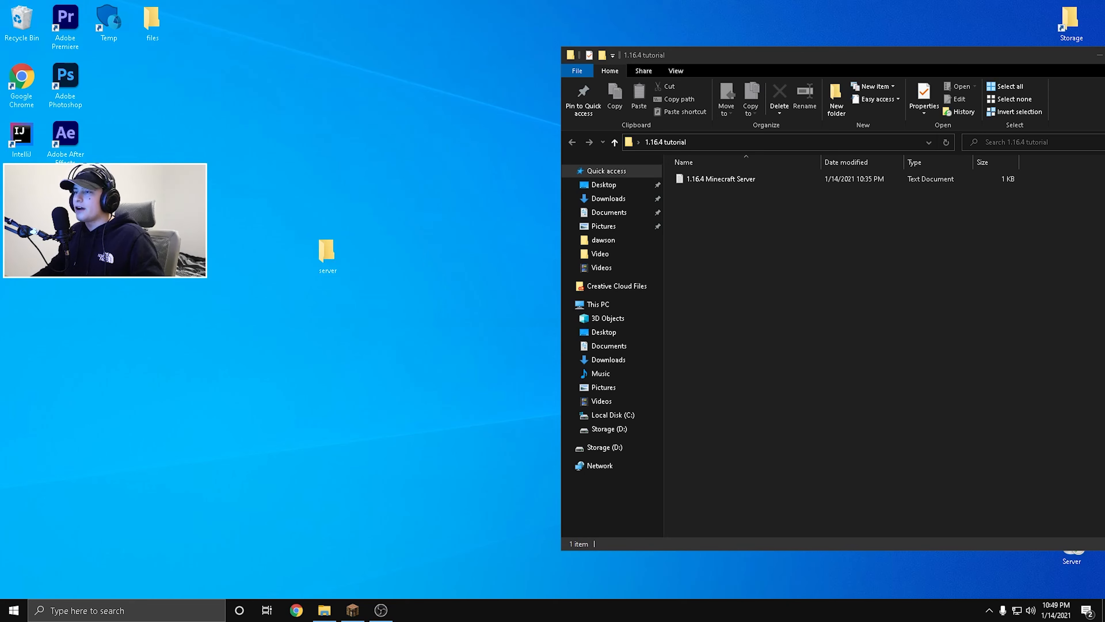
left_click_drag(195, 185, 332, 266)
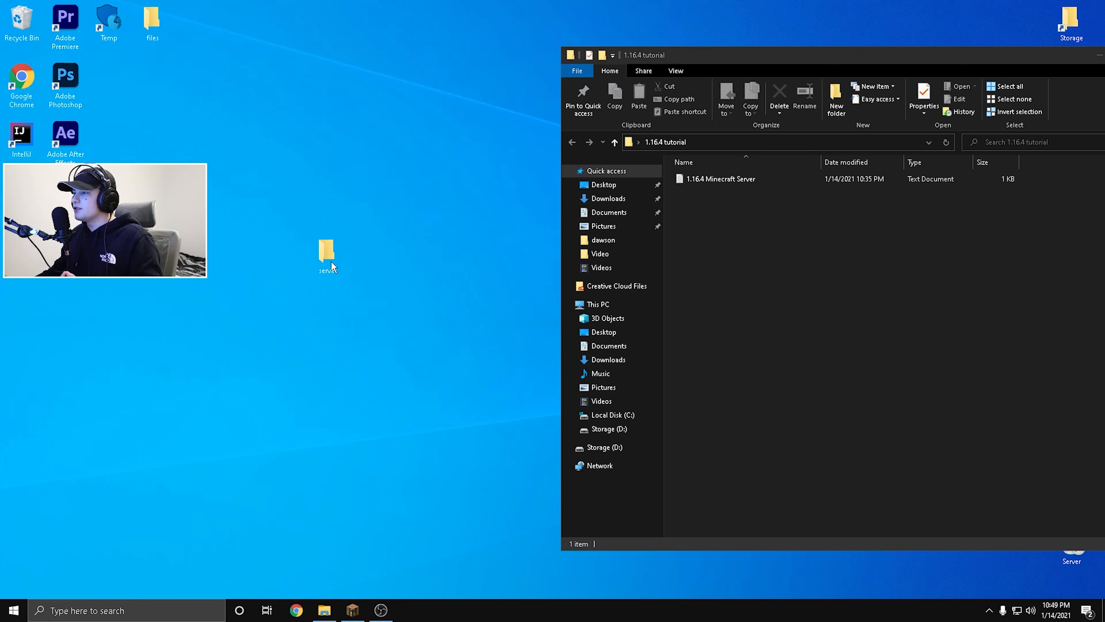
Copy the java -Xmx1G -jar SERVER_FILE_NAME.jar and PAUSE lines from the 1.16.4 Minecraft Server text file, and close the file.
double_click(694, 179)
left_click_drag(265, 107, 453, 148)
left_click_drag(281, 183, 257, 172)
right_click(265, 173)
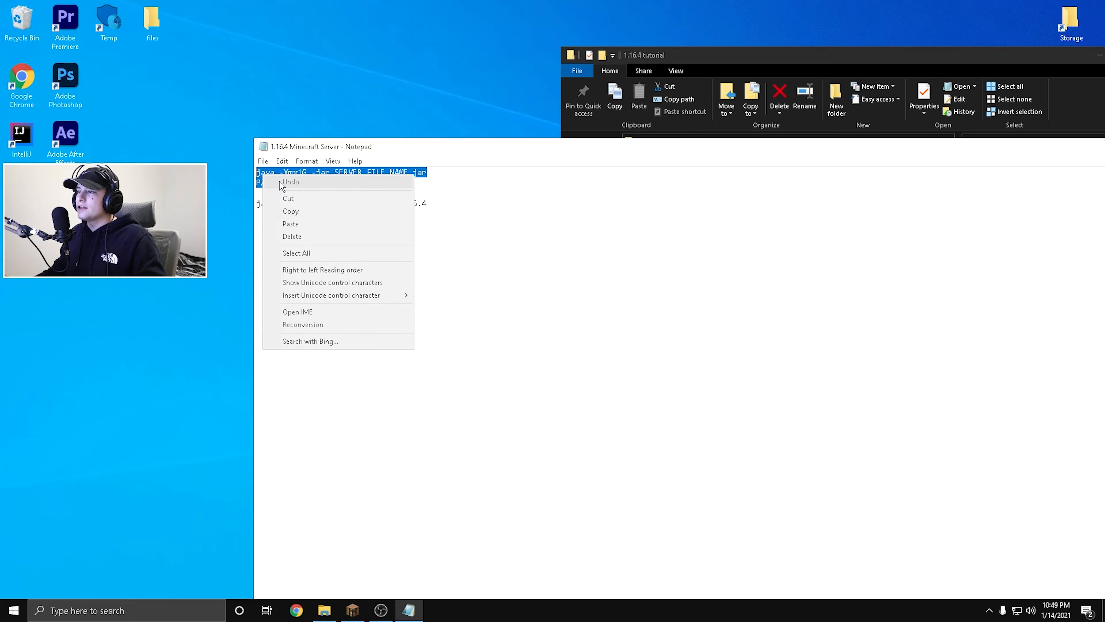
left_click(279, 212)
left_click_drag(580, 151, 136, 121)
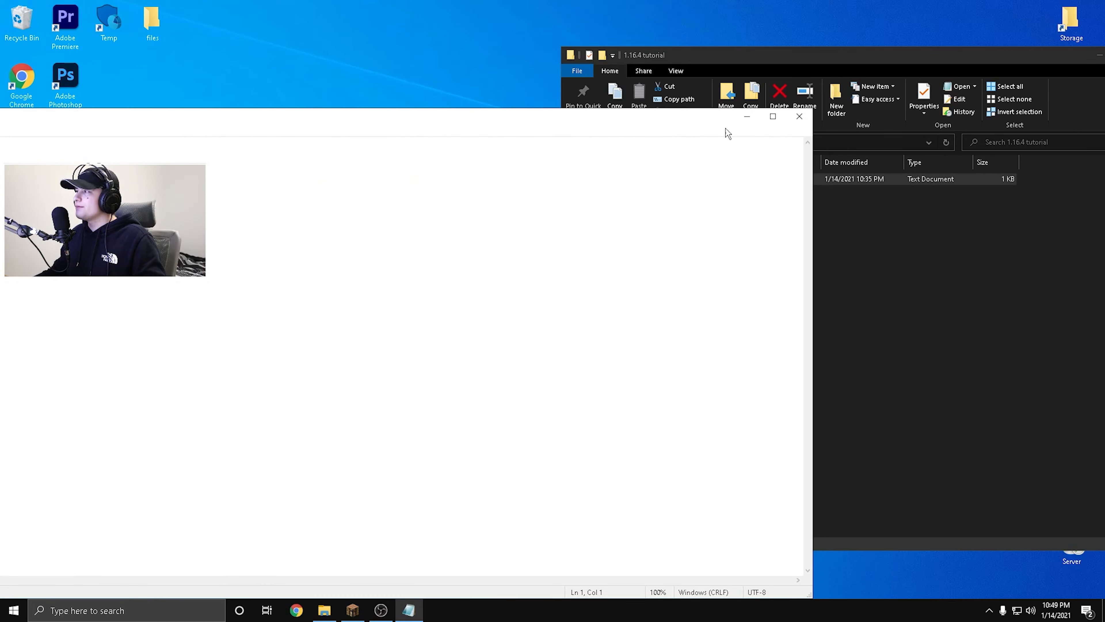
left_click(799, 117)
Create a text document with the default name in the desktop's server folder and paste the copied java and PAUSE lines into it.
double_click(328, 255)
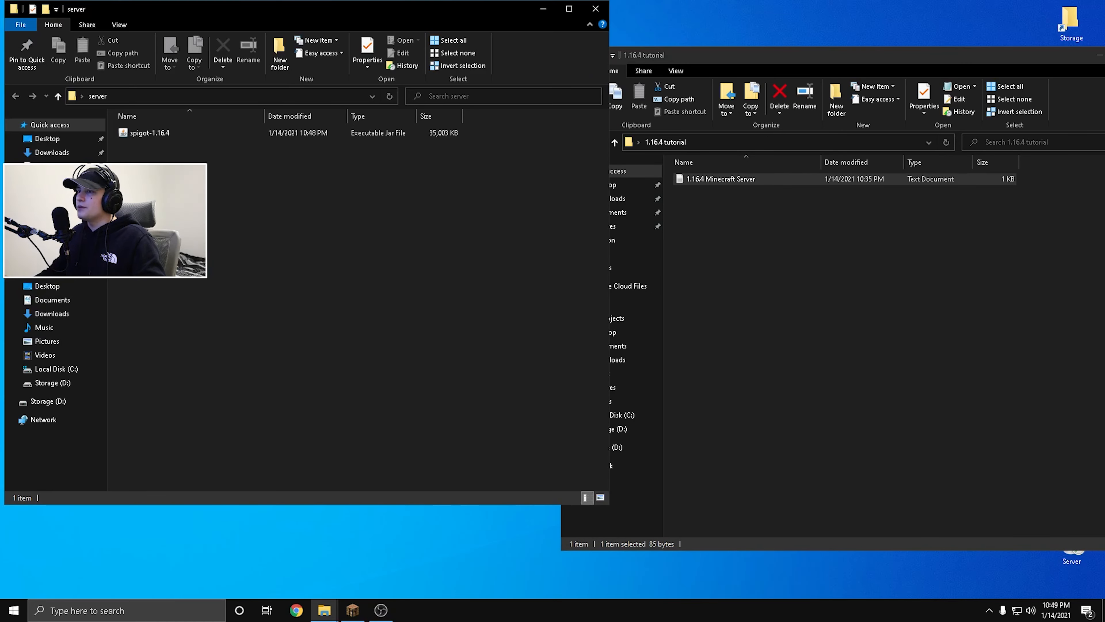
right_click(195, 175)
mouse_move(274, 343)
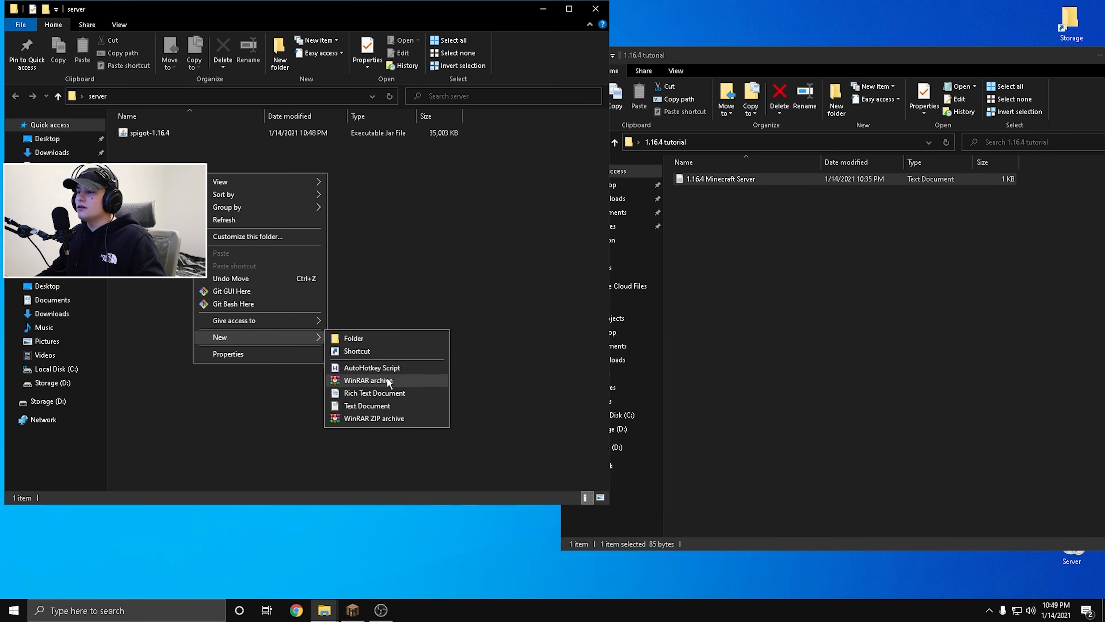
left_click(387, 406)
key("Return")
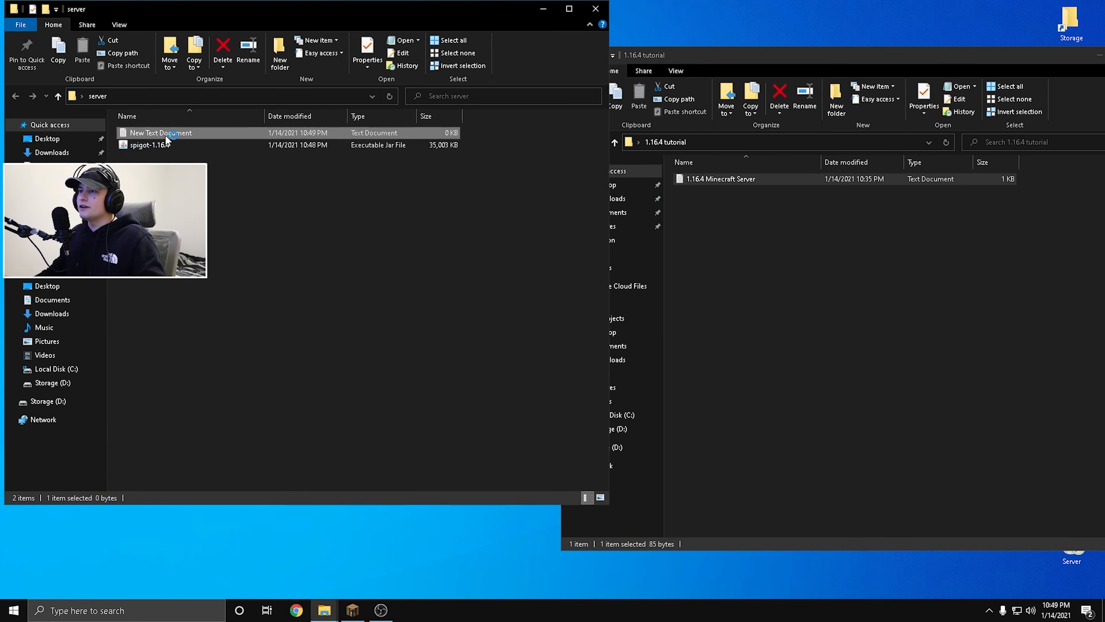
double_click(196, 133)
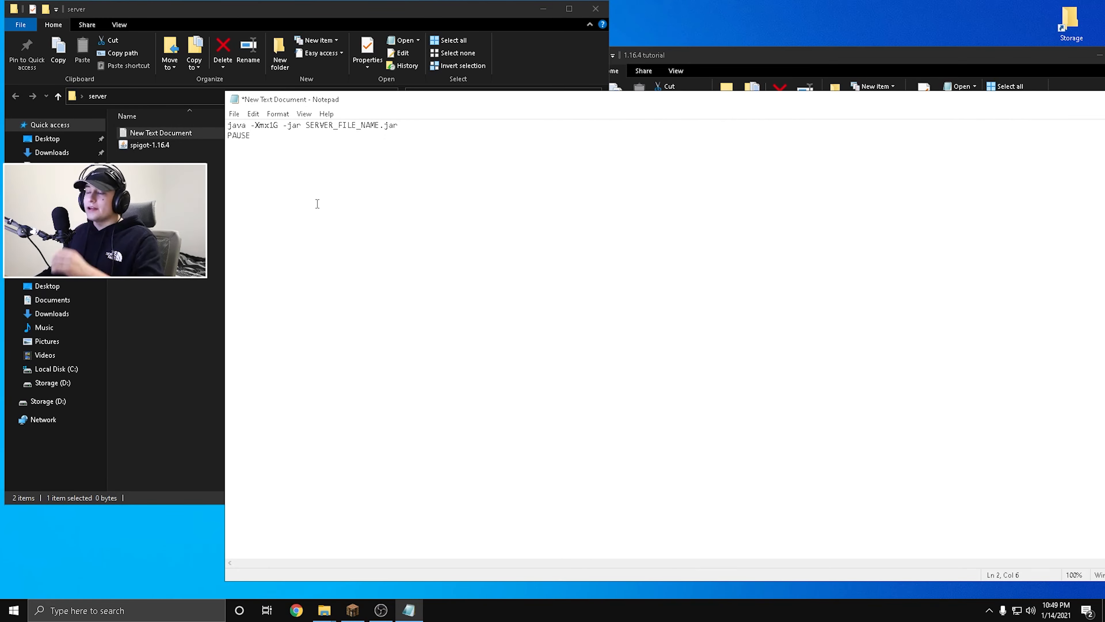
Copy the spigot-1.16.4 jar's file name and select the SERVER_FILE_NAME placeholder in the new text document's java line.
left_click(141, 147)
right_click(141, 146)
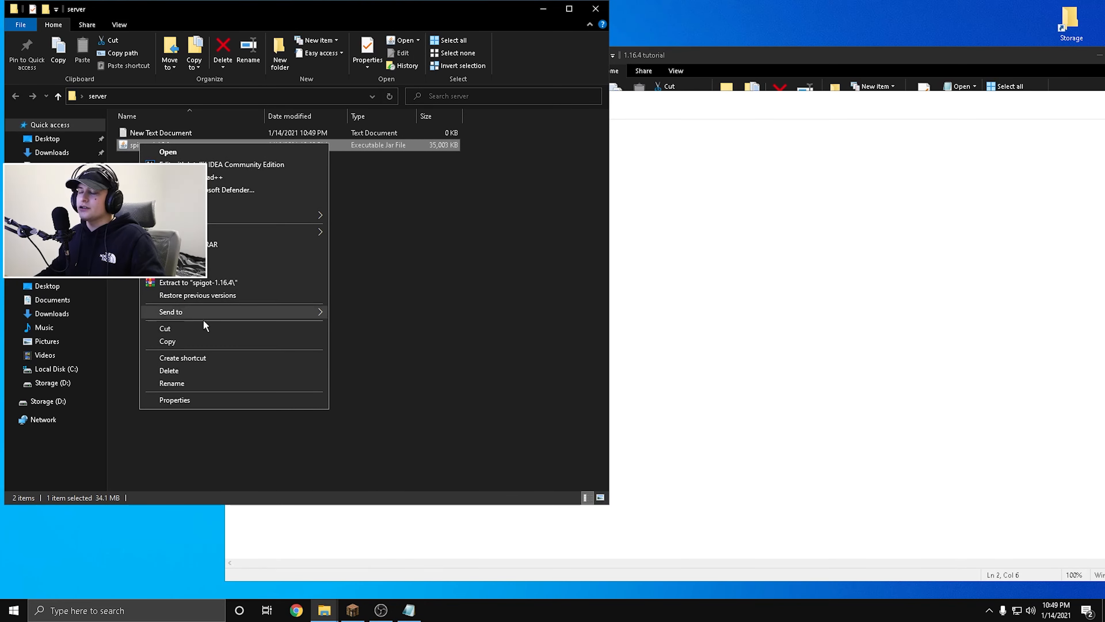
left_click(172, 384)
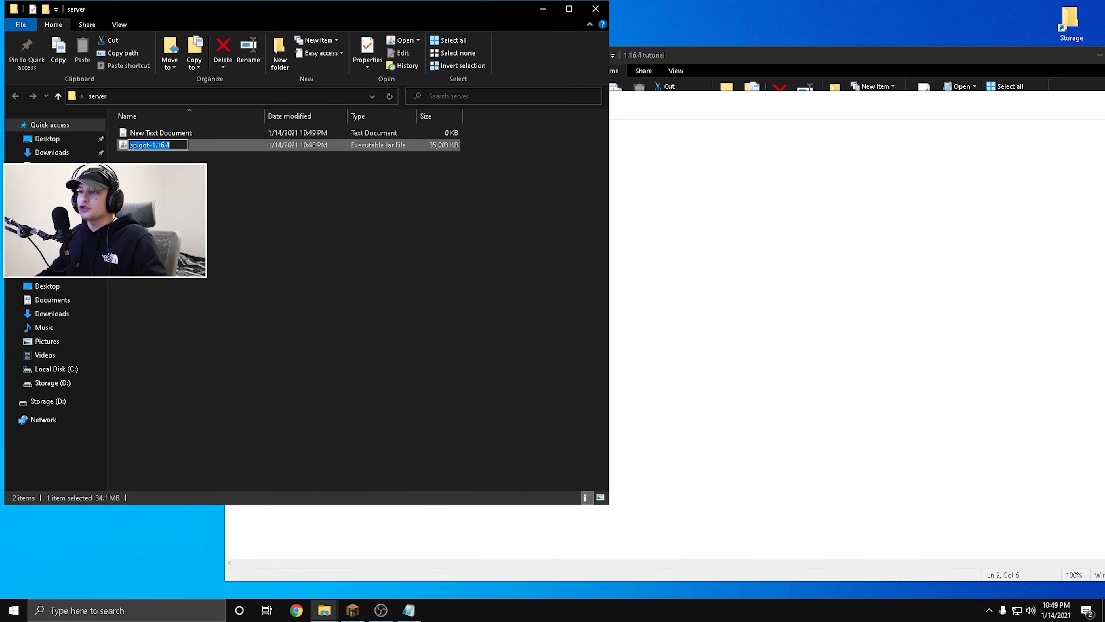
right_click(152, 144)
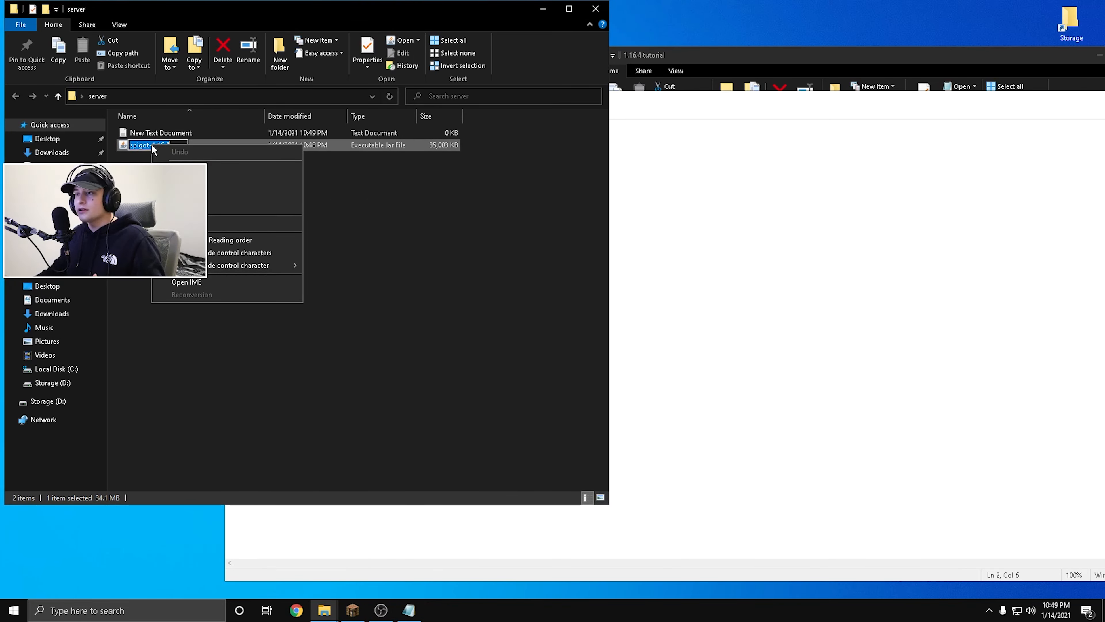
left_click(228, 179)
left_click(671, 103)
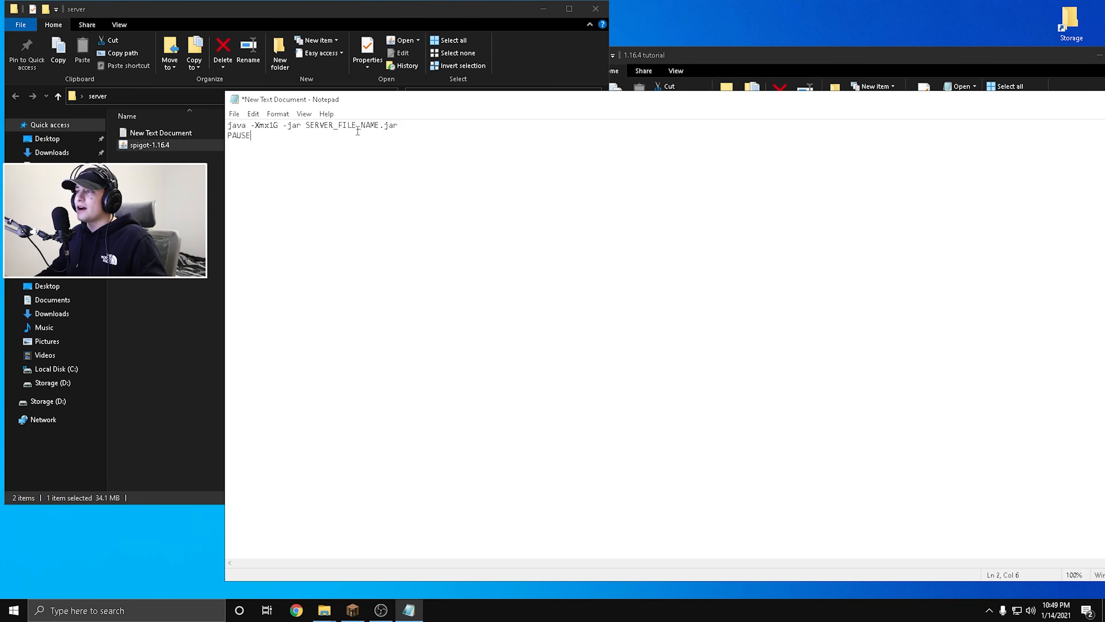
left_click_drag(308, 130, 377, 128)
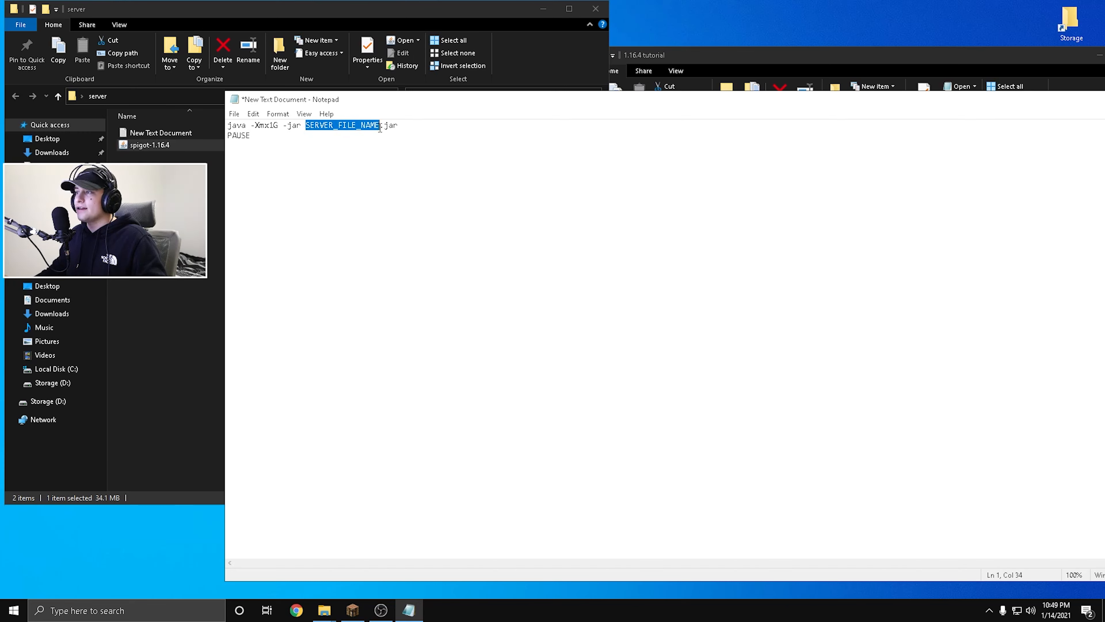